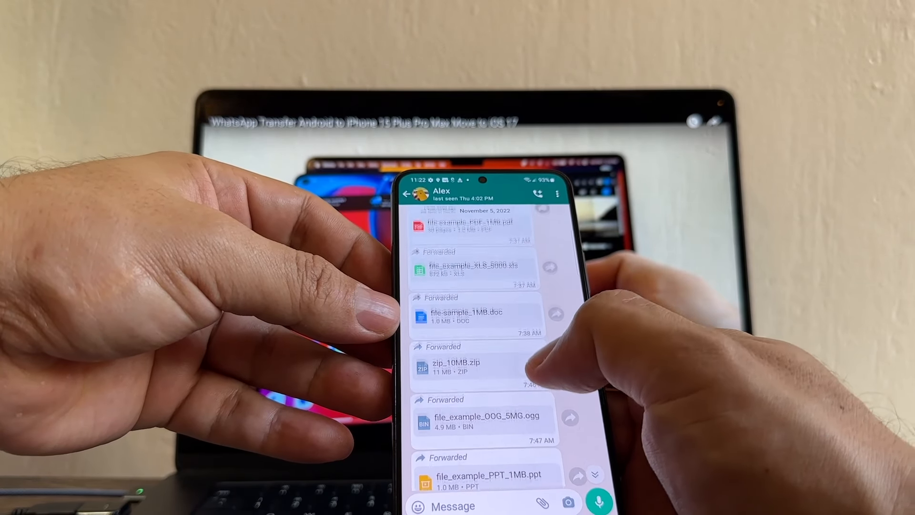
scroll(486, 343, "down", 5)
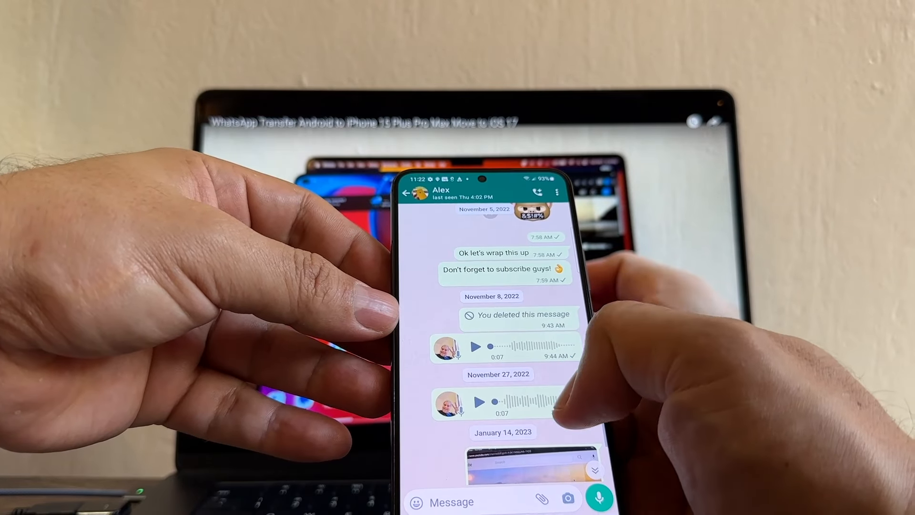
scroll(494, 343, "down", 2)
scroll(493, 343, "down", 2)
scroll(494, 343, "down", 3)
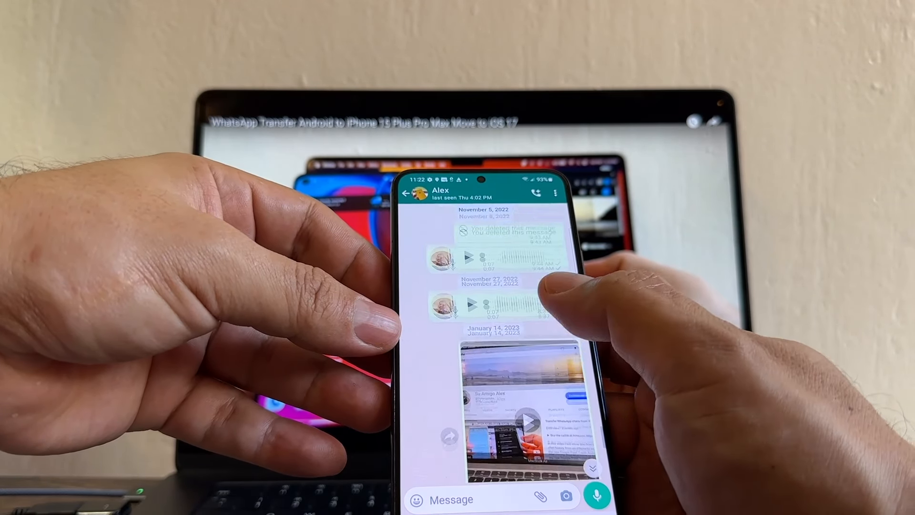
scroll(494, 343, "up", 5)
scroll(494, 344, "up", 5)
scroll(494, 343, "up", 5)
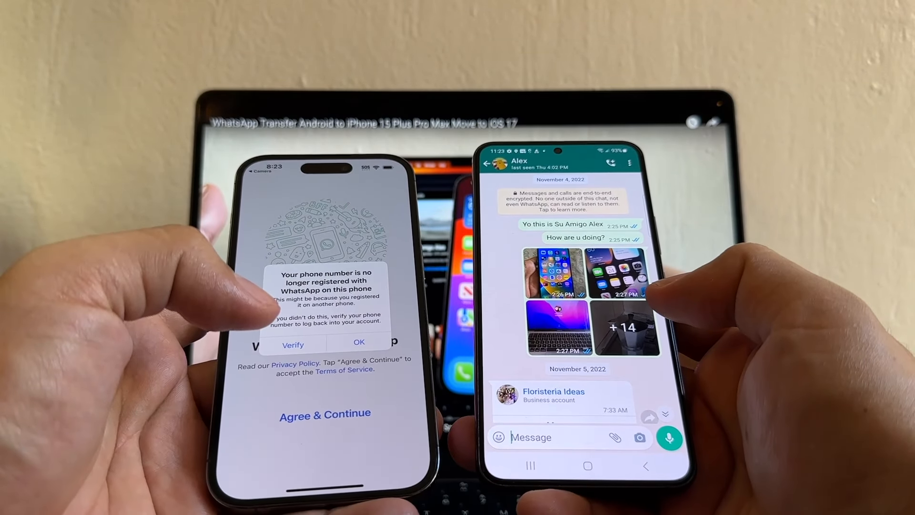
left_click_drag(325, 490, 325, 343)
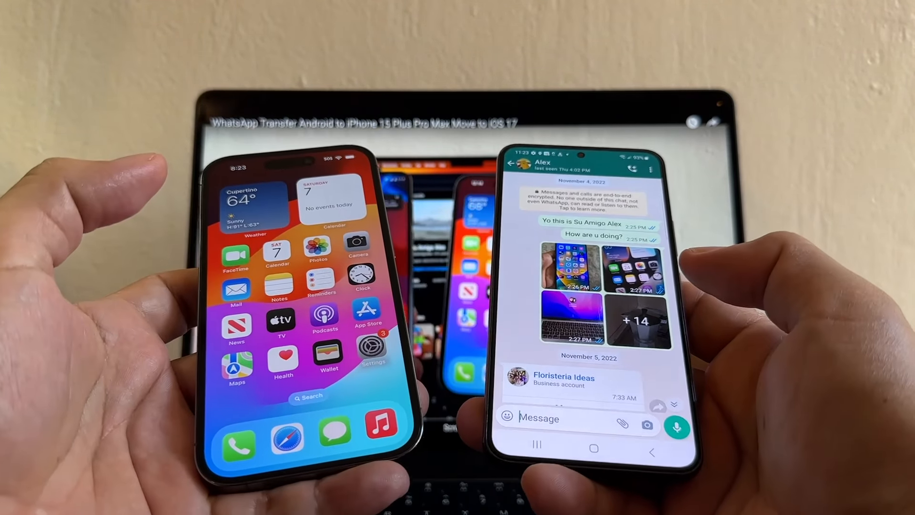